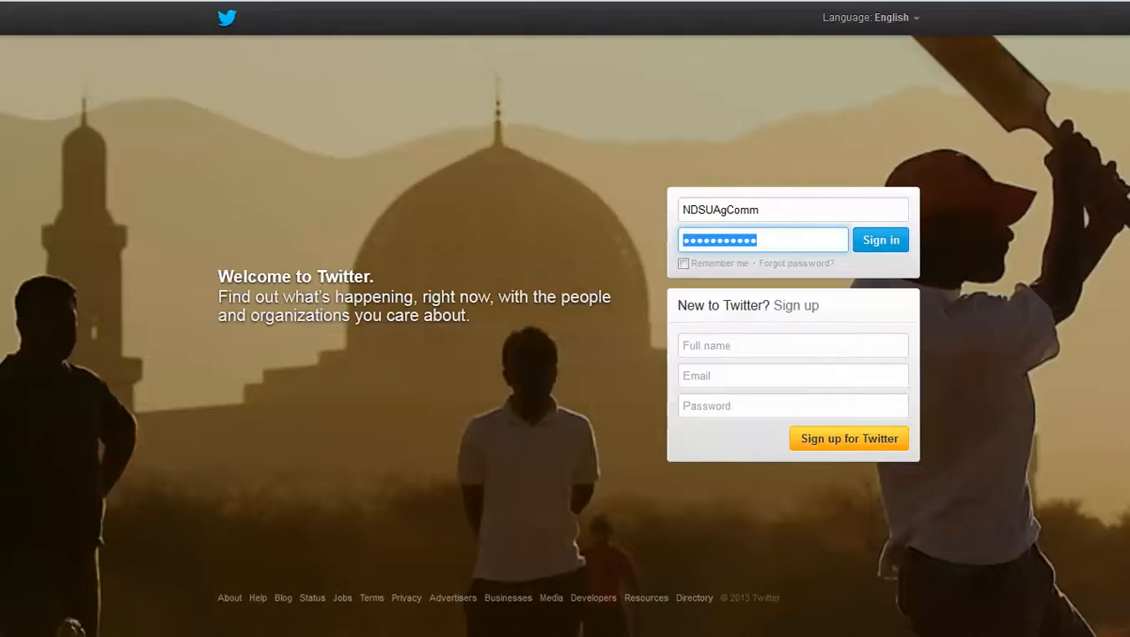
Step: Sign in to Twitter and start creating a new widget from the account's widget settings
left_click(878, 247)
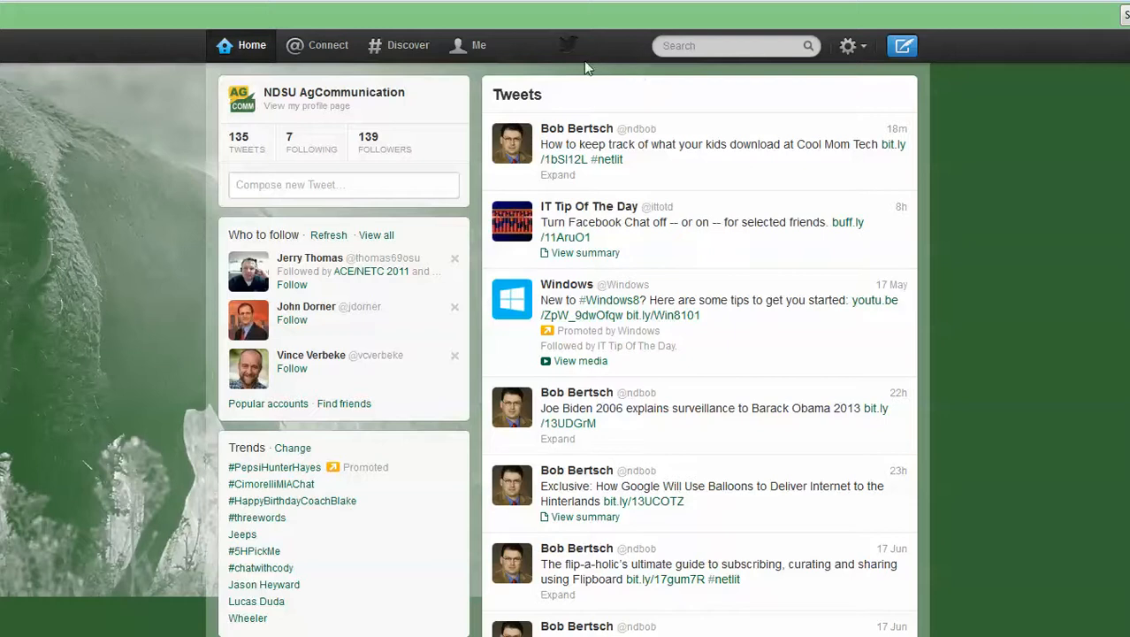
left_click(851, 47)
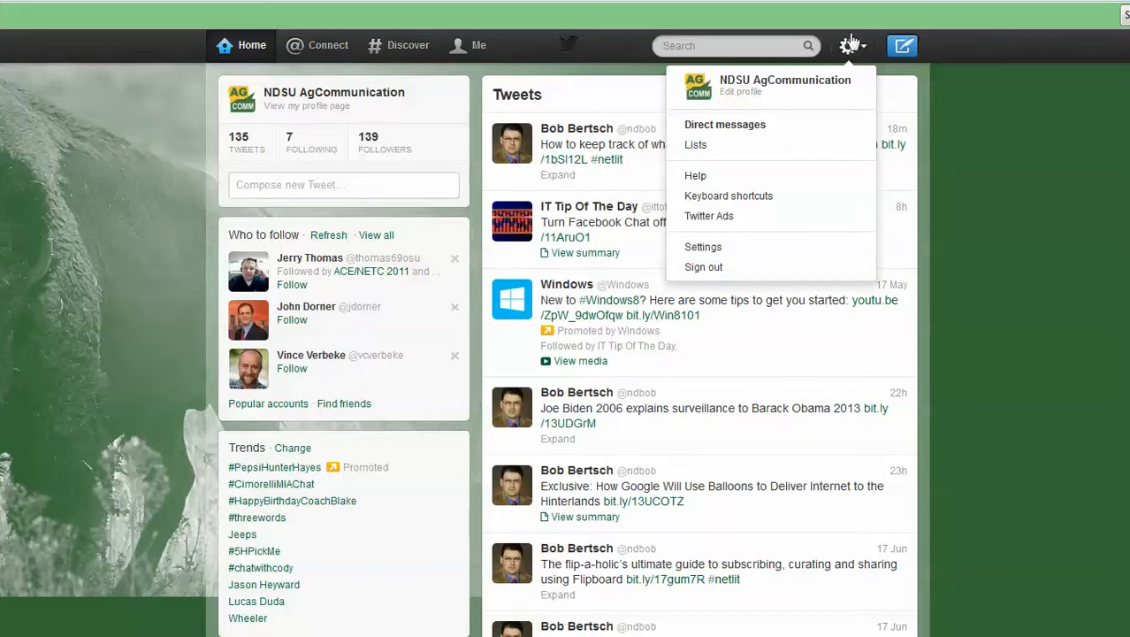
left_click(756, 249)
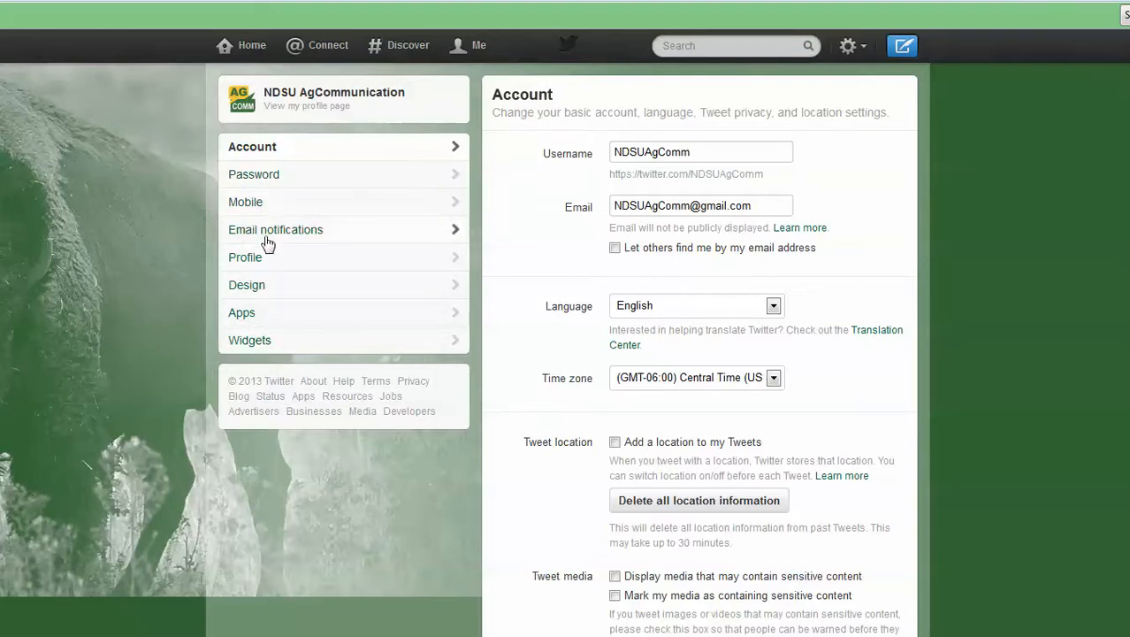
left_click(262, 346)
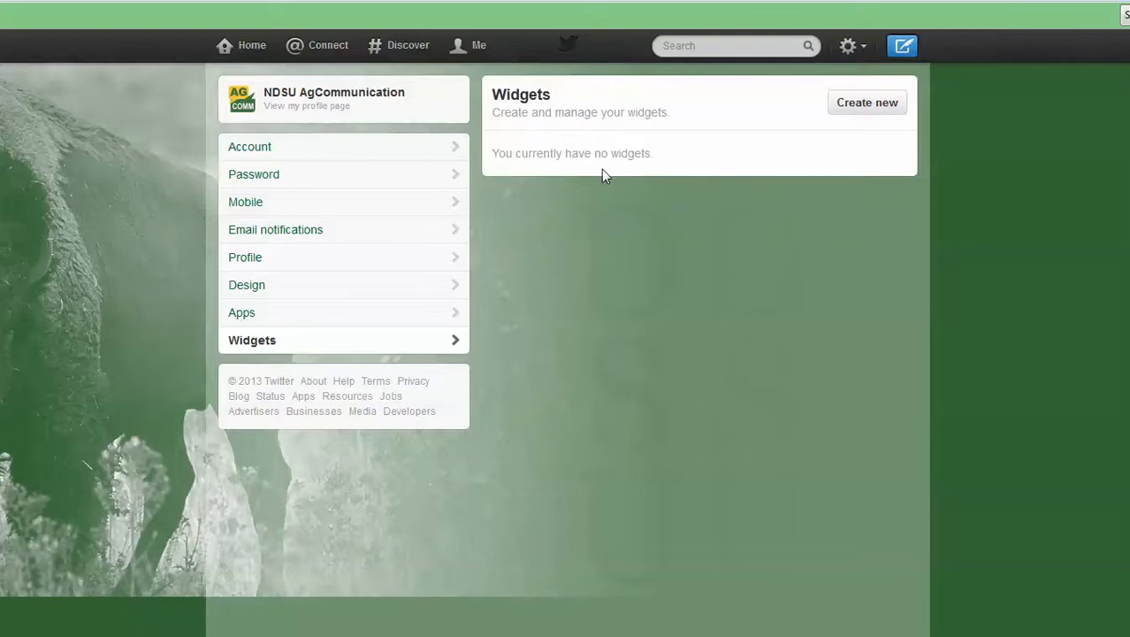
left_click(856, 110)
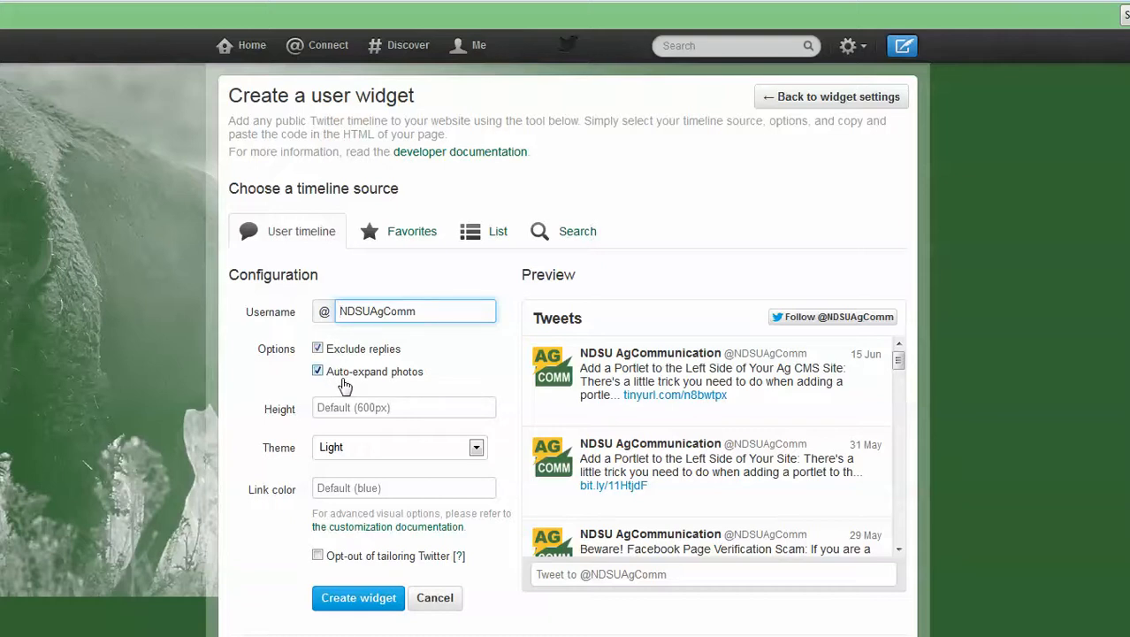
Step: Try the Dark theme on the user timeline widget and set the theme back to Light
left_click(477, 448)
left_click(449, 482)
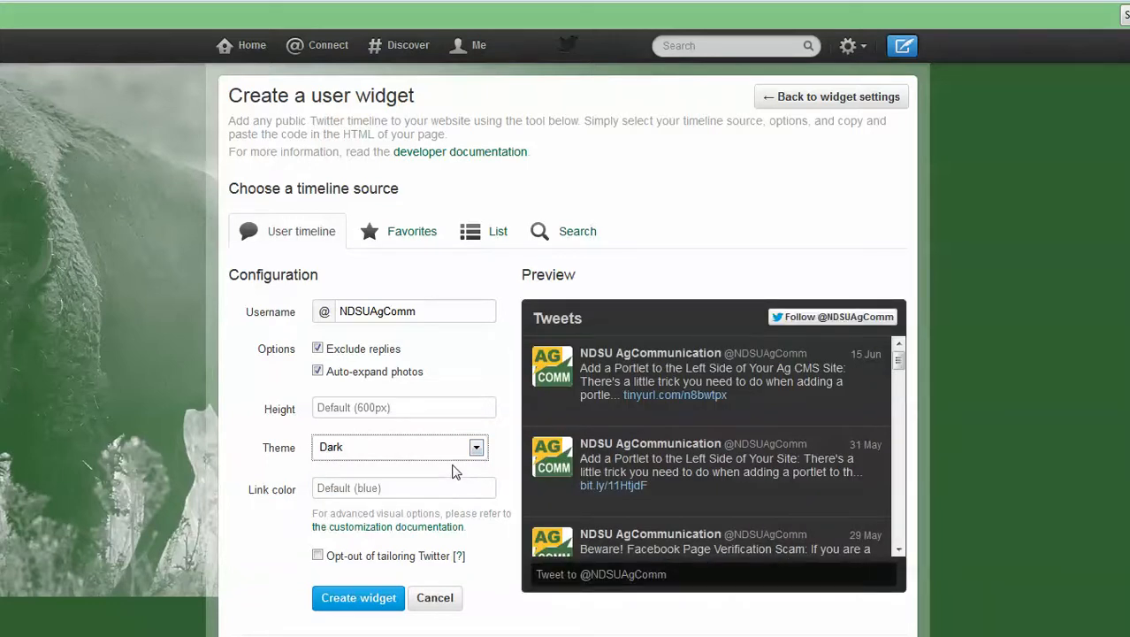
left_click(476, 447)
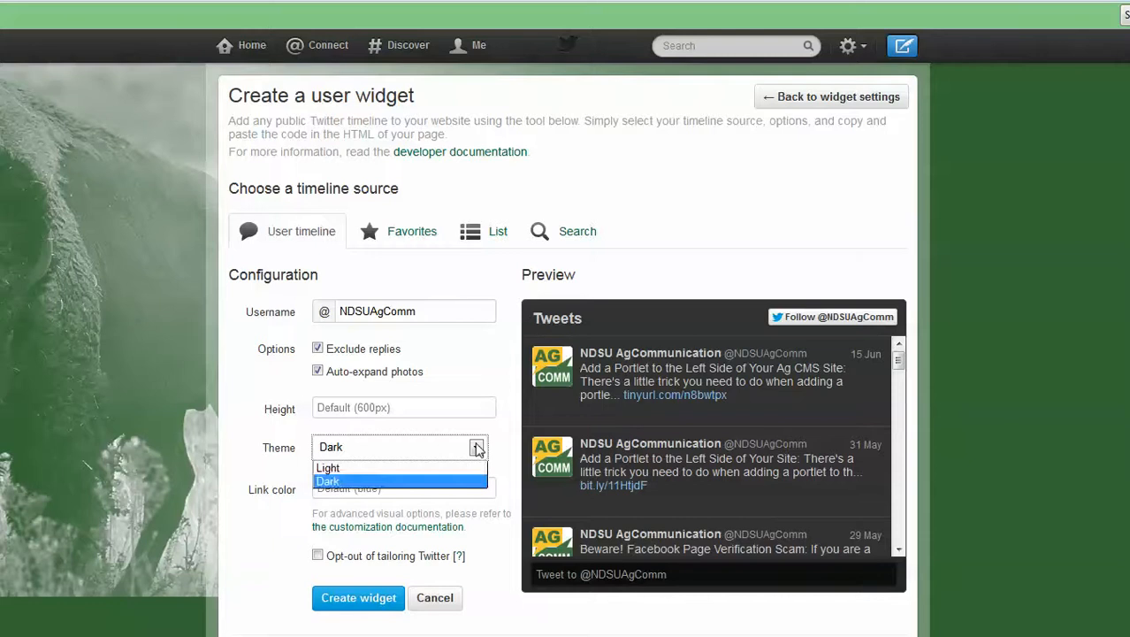
left_click(407, 467)
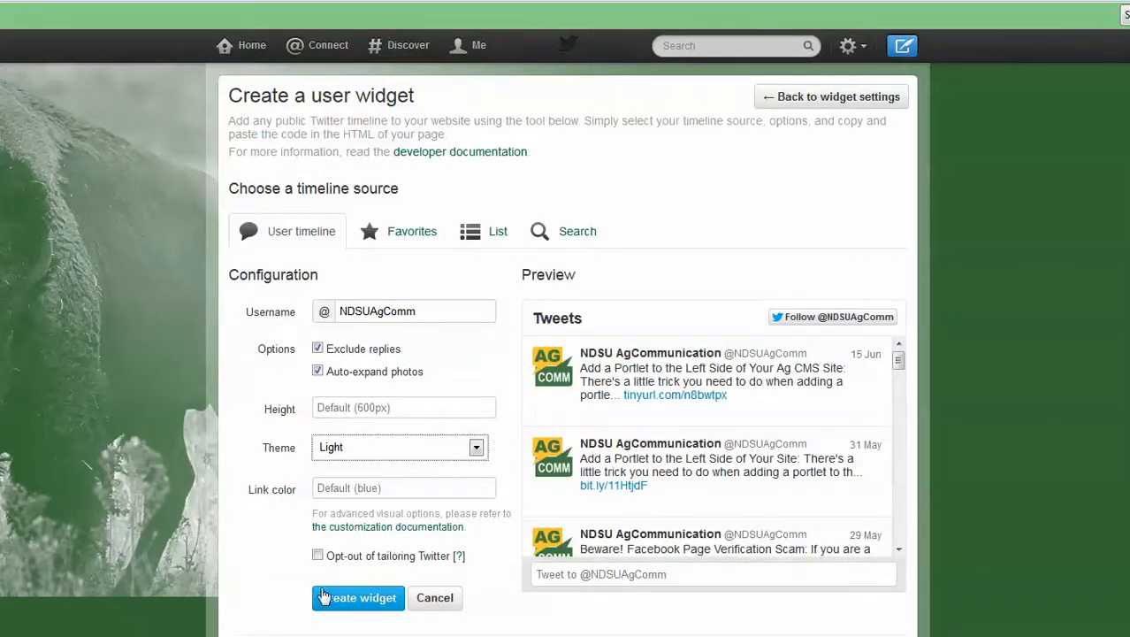
Step: Create the user timeline widget and copy its complete embed code
left_click(358, 605)
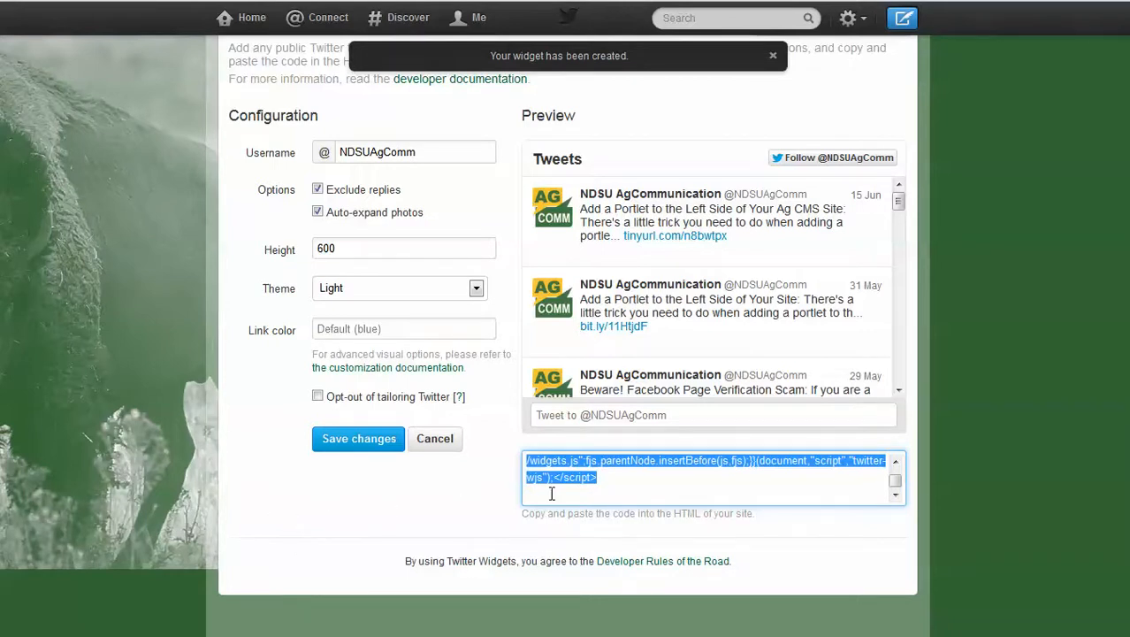
scroll(592, 478, "up", 1)
scroll(592, 478, "up", 4)
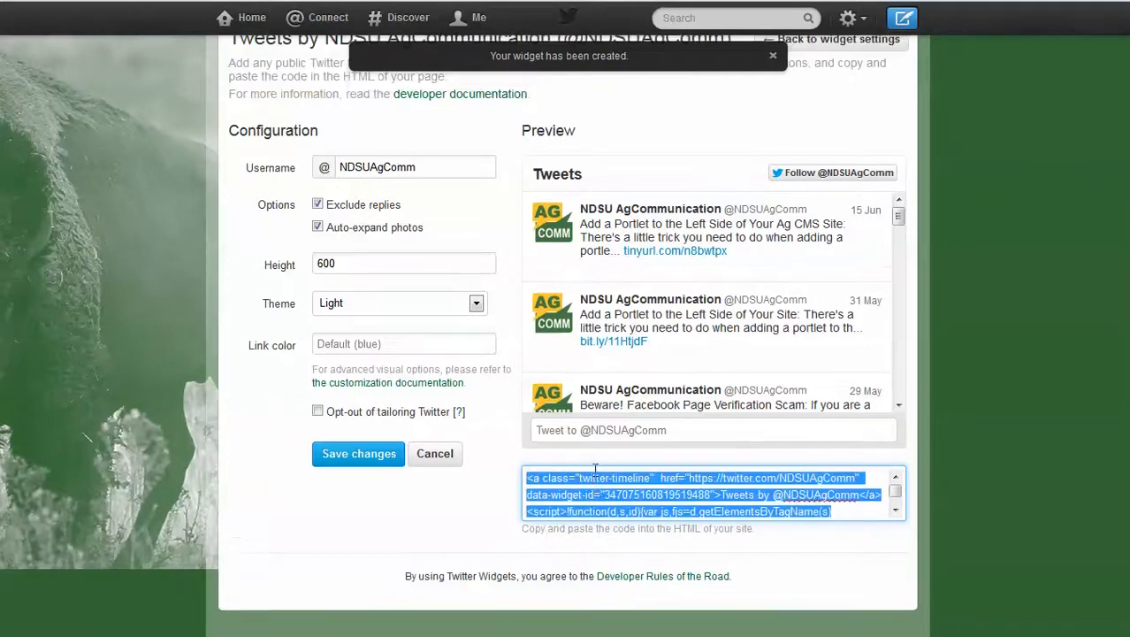
right_click(575, 514)
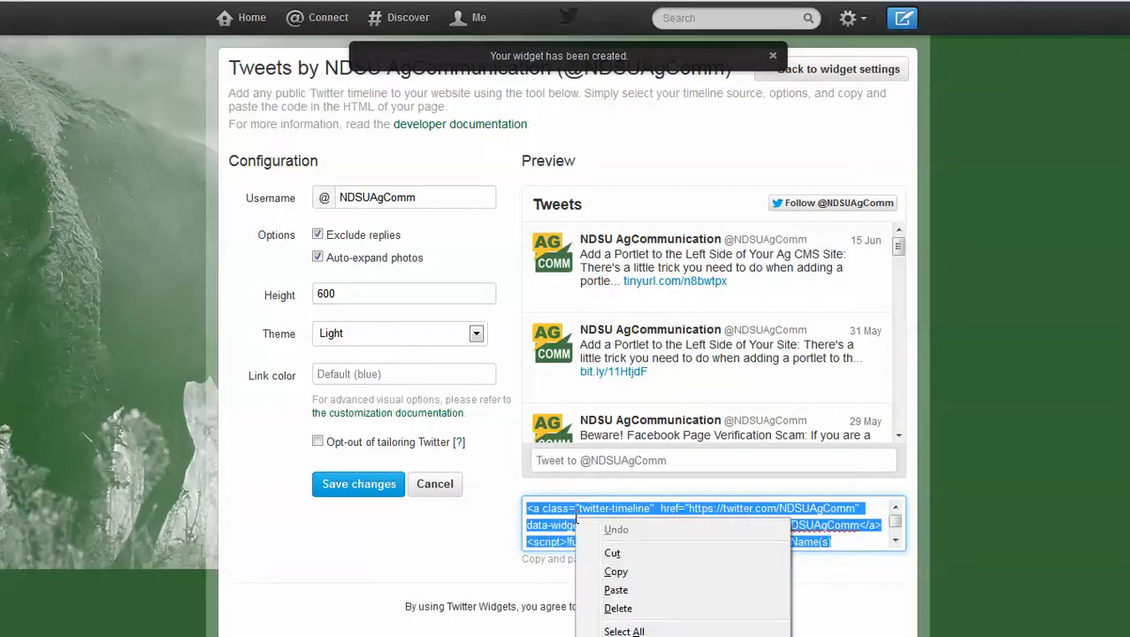
left_click(670, 581)
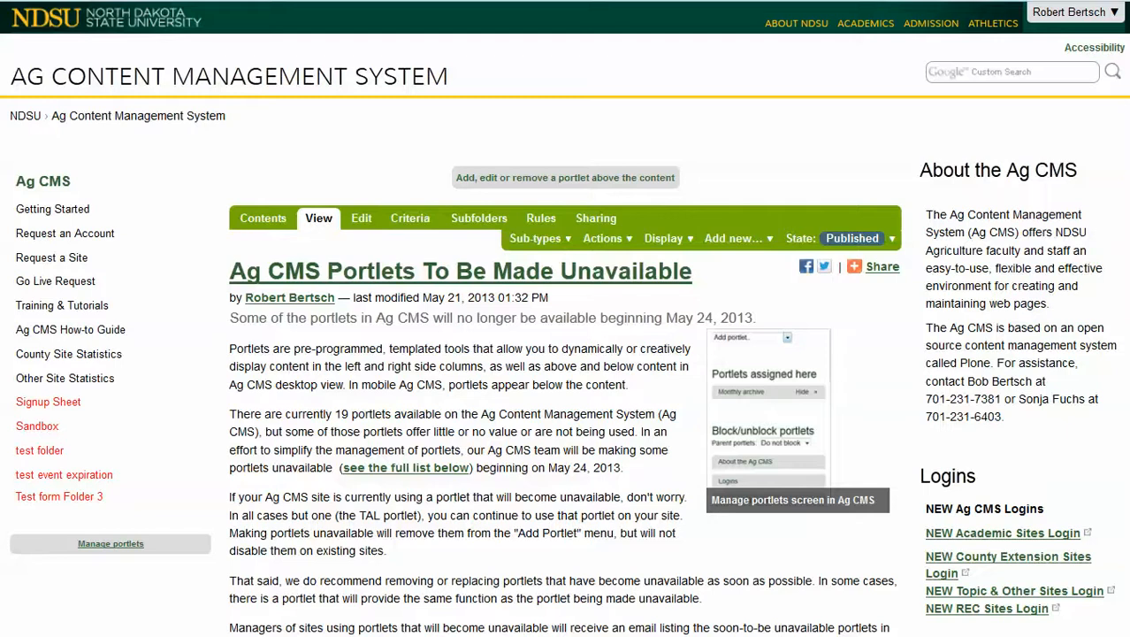
Step: Switch to the Ag CMS site, manage the portlets of the container itself, and add a static text portlet to the right column
left_click(115, 555)
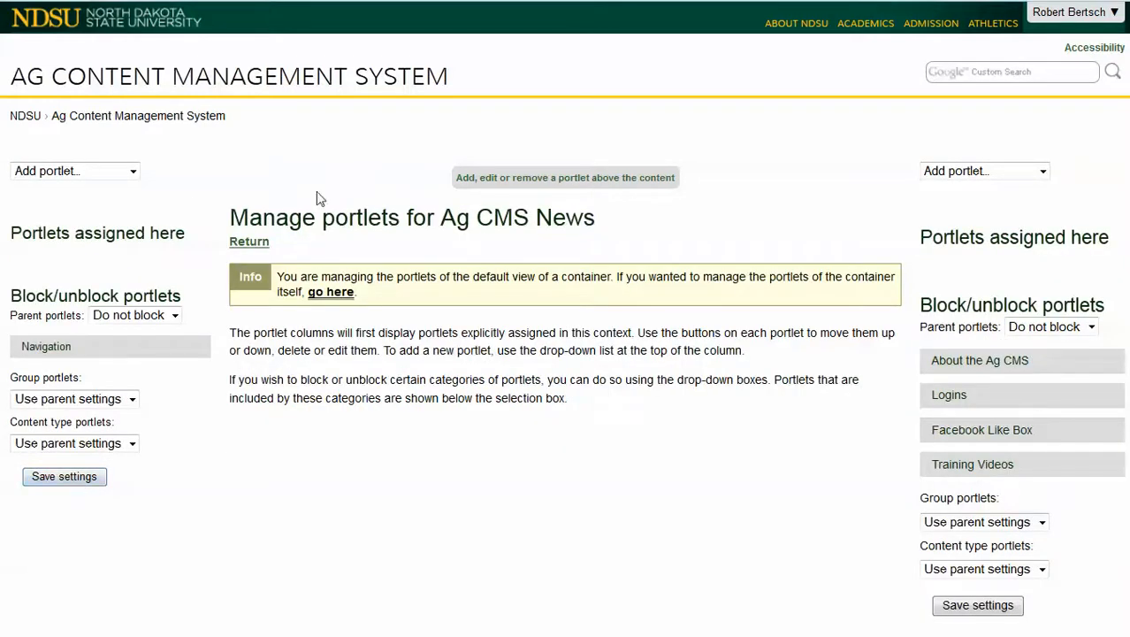
left_click(332, 291)
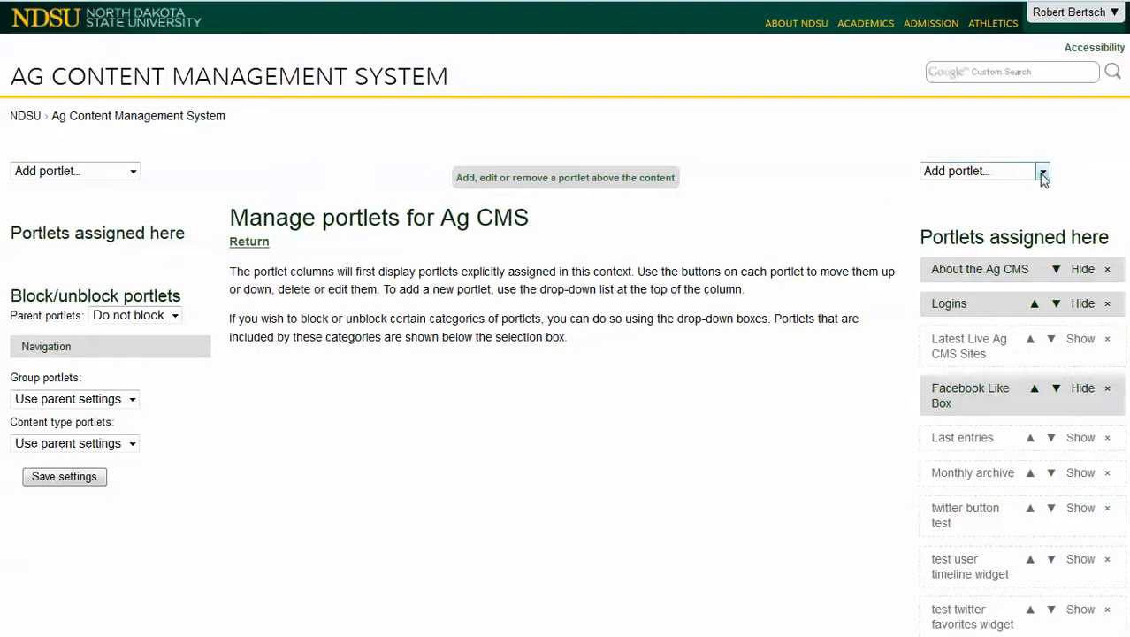
left_click(1043, 173)
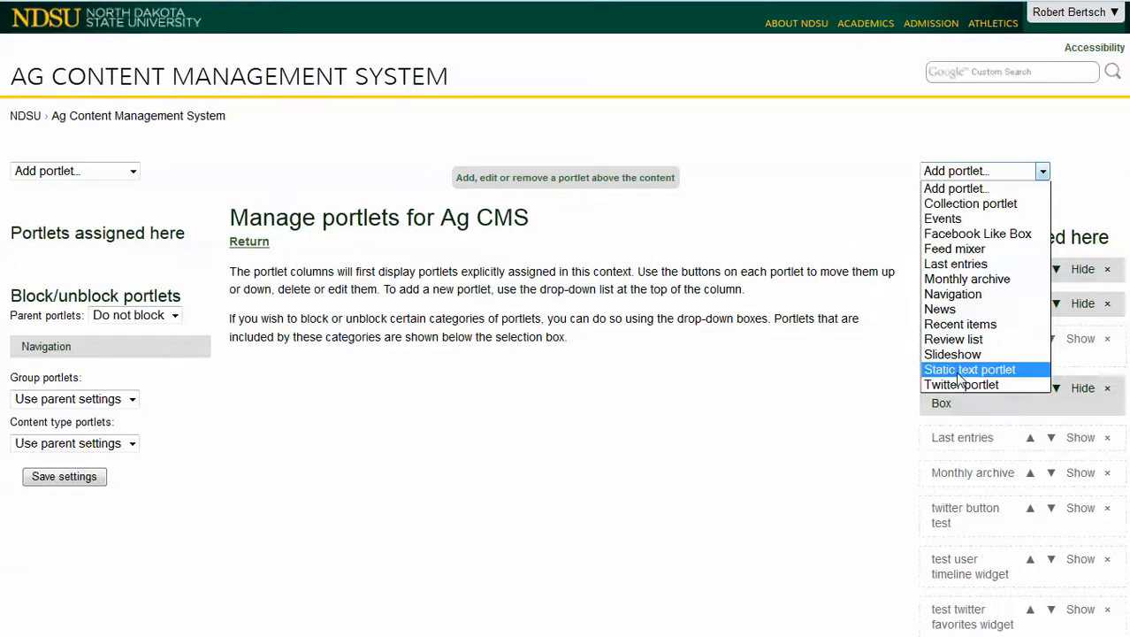
left_click(960, 369)
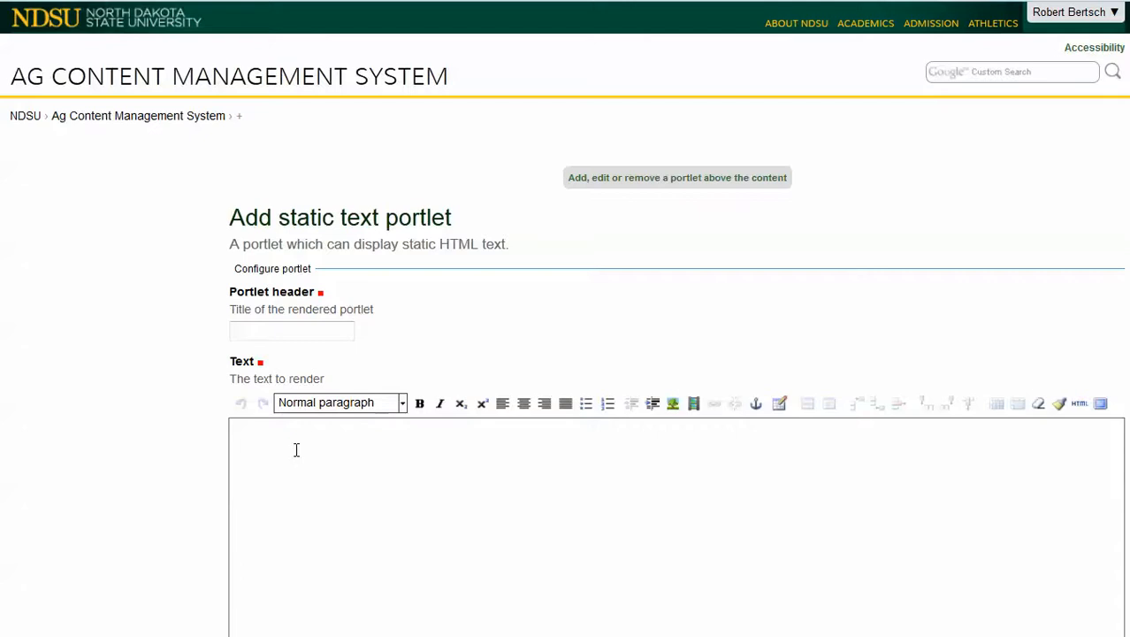
Step: Try pasting the widget code into the portlet's visual text editor, and delete the pasted code
left_click(267, 443)
right_click(267, 442)
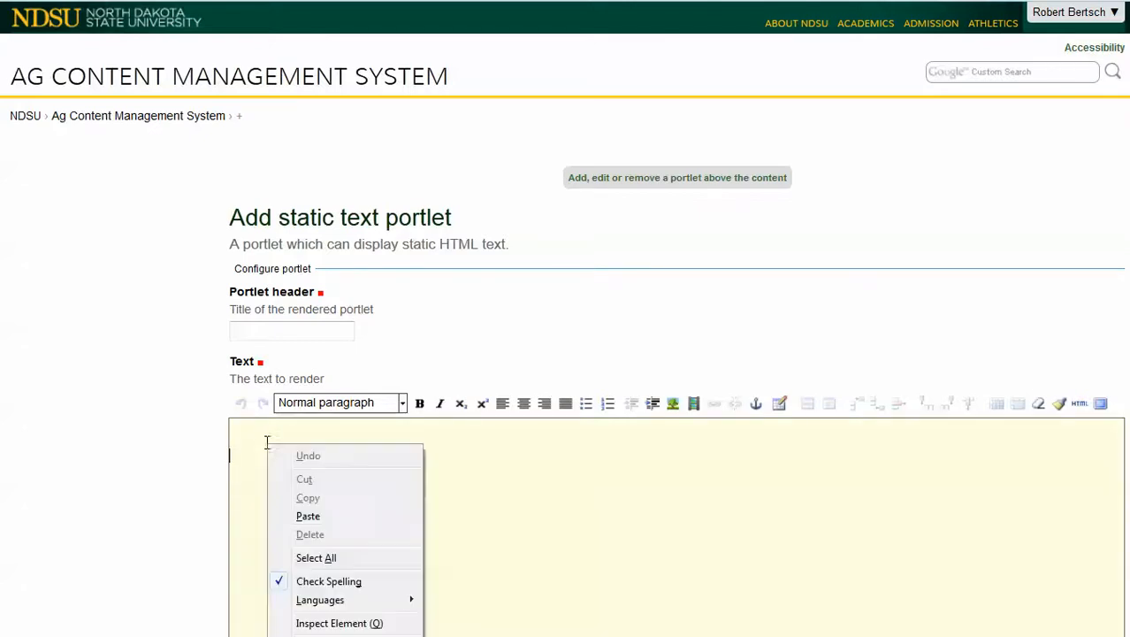
left_click(338, 517)
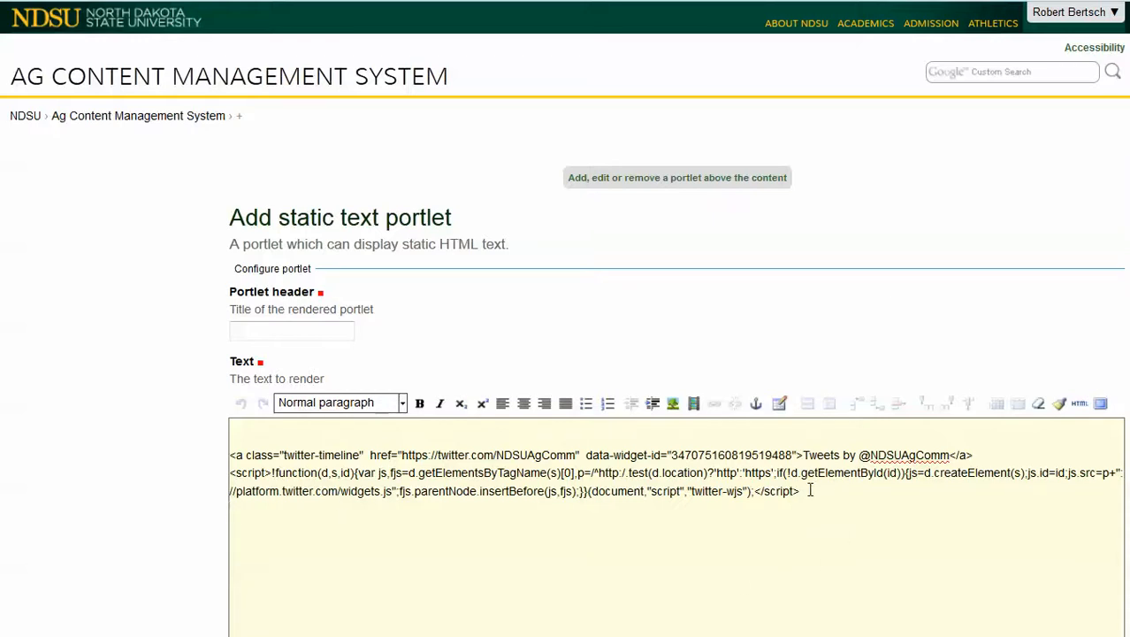
left_click_drag(812, 487, 219, 442)
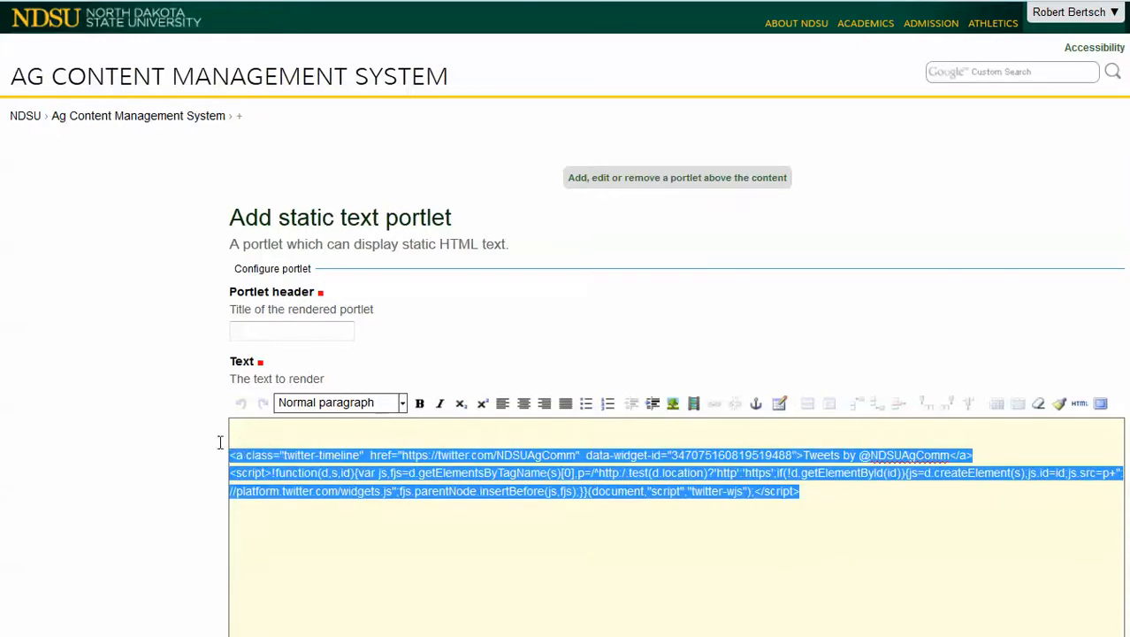
key("Delete")
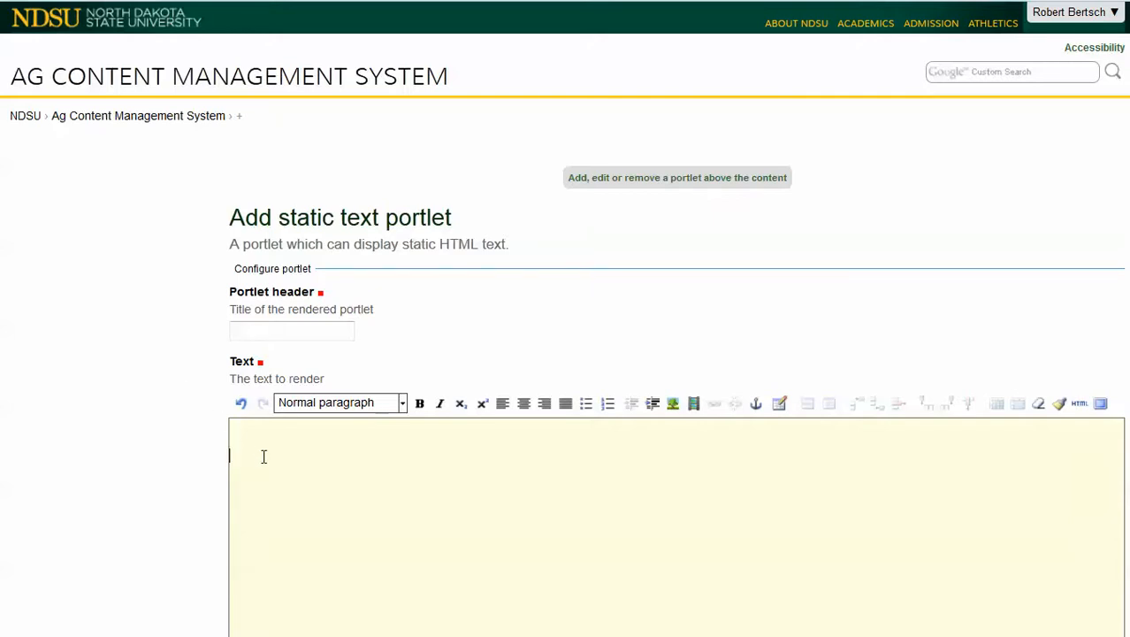
Step: Switch the portlet text to editing without the visual editor and paste the Twitter widget code into it
scroll(263, 456, "down", 2)
scroll(263, 456, "down", 6)
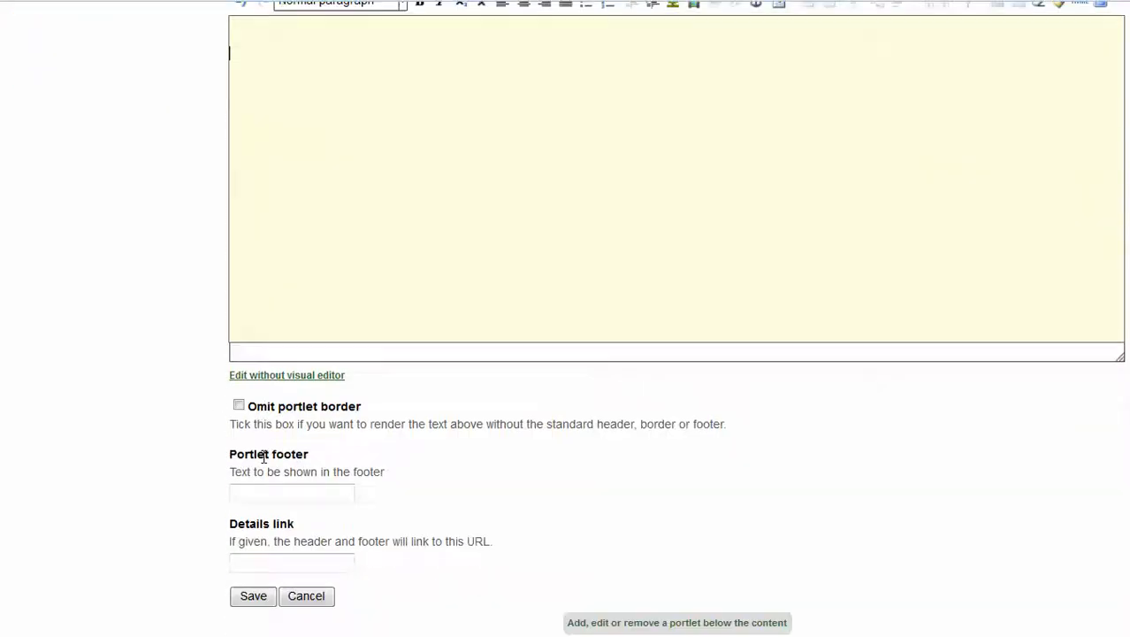
scroll(275, 444, "up", 2)
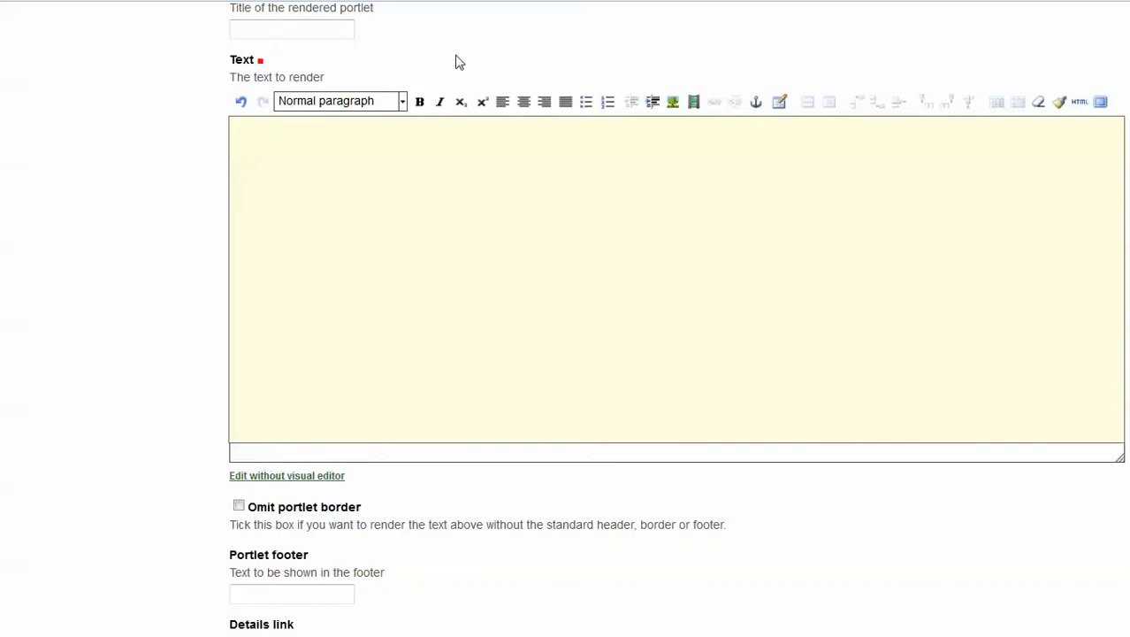
left_click(277, 477)
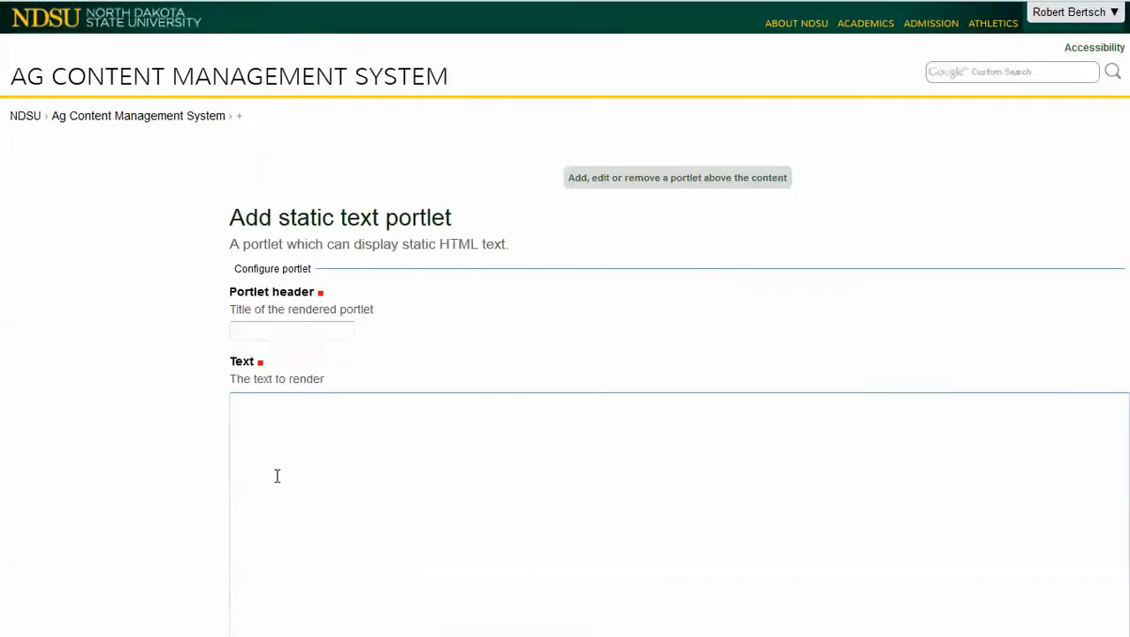
scroll(313, 441, "down", 3)
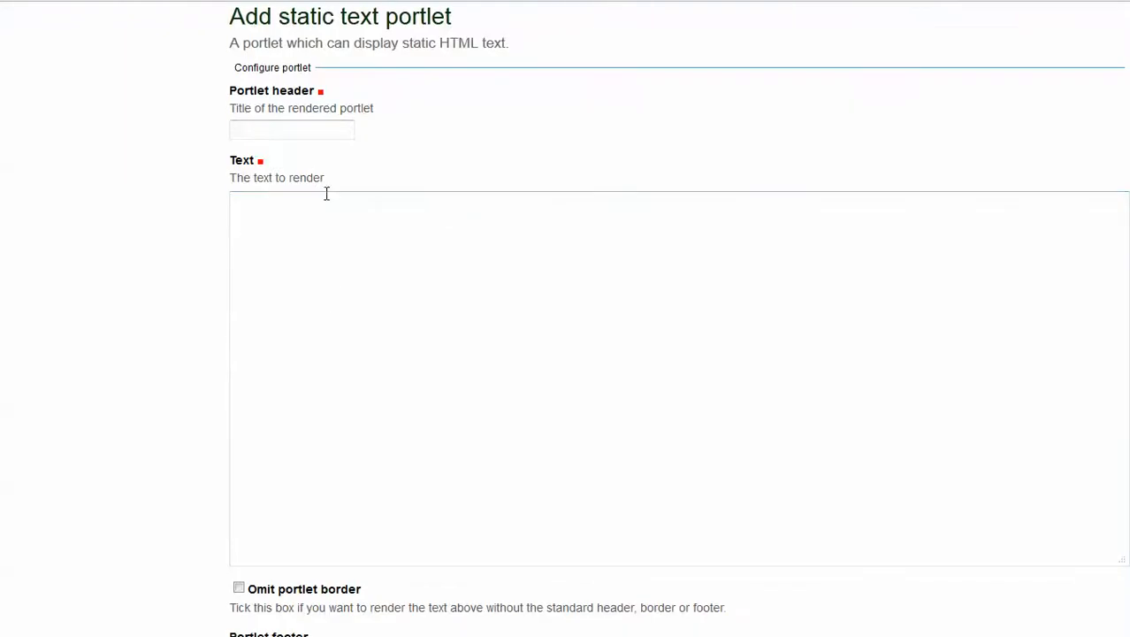
left_click(320, 231)
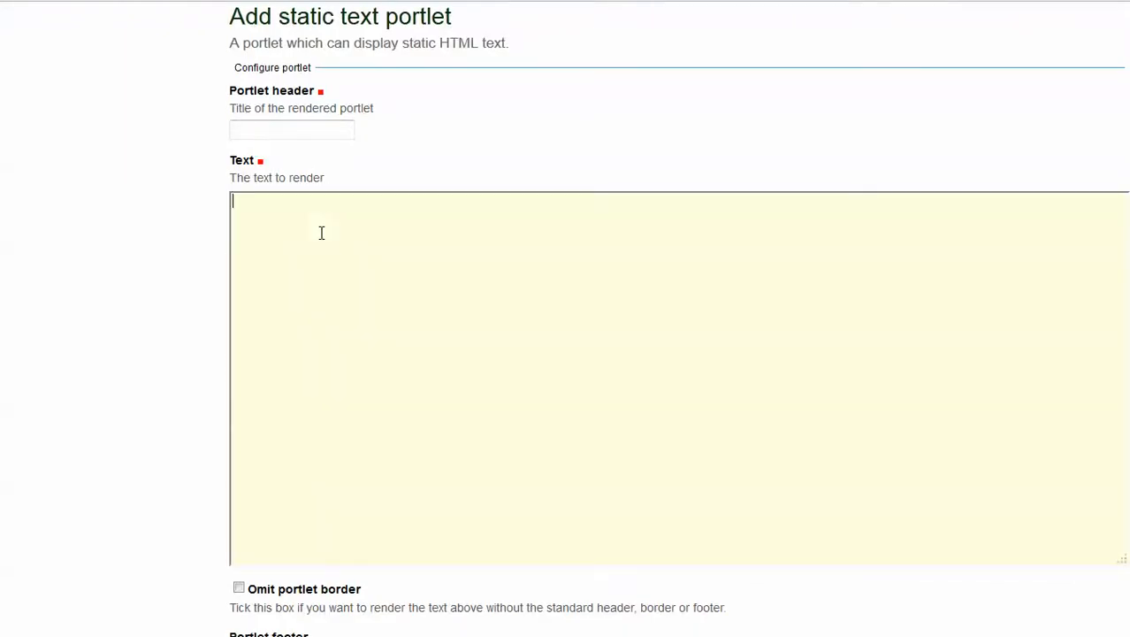
right_click(322, 233)
left_click(395, 306)
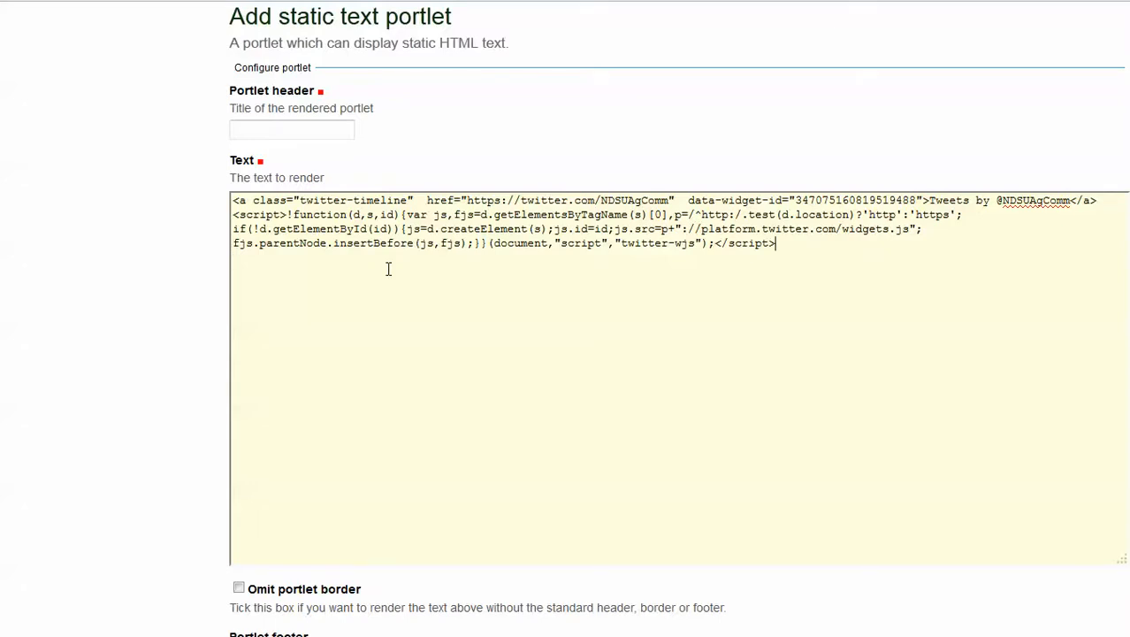
Step: Set the portlet header to "Tweets", omit the portlet border, and save the portlet
left_click(287, 123)
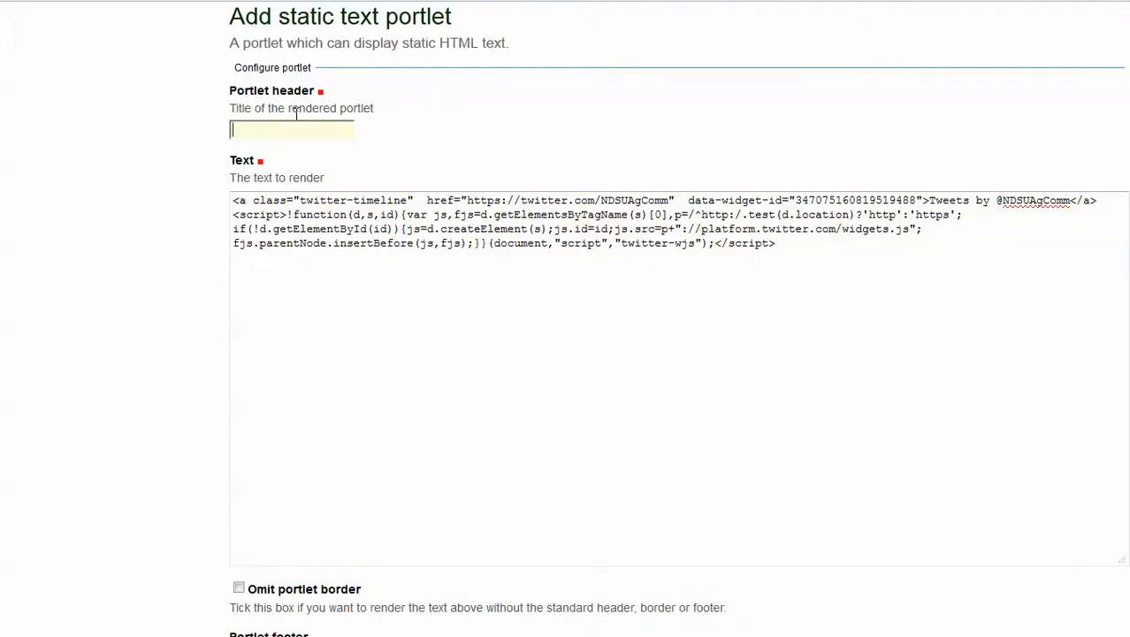
type("Tweets")
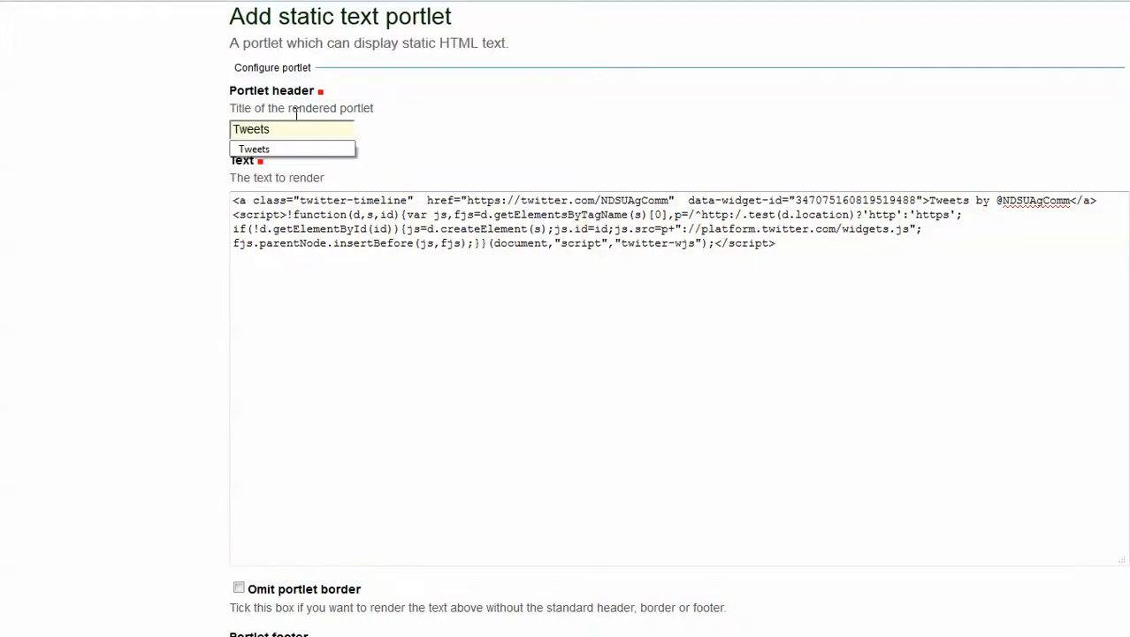
key("Down")
scroll(288, 287, "down", 3)
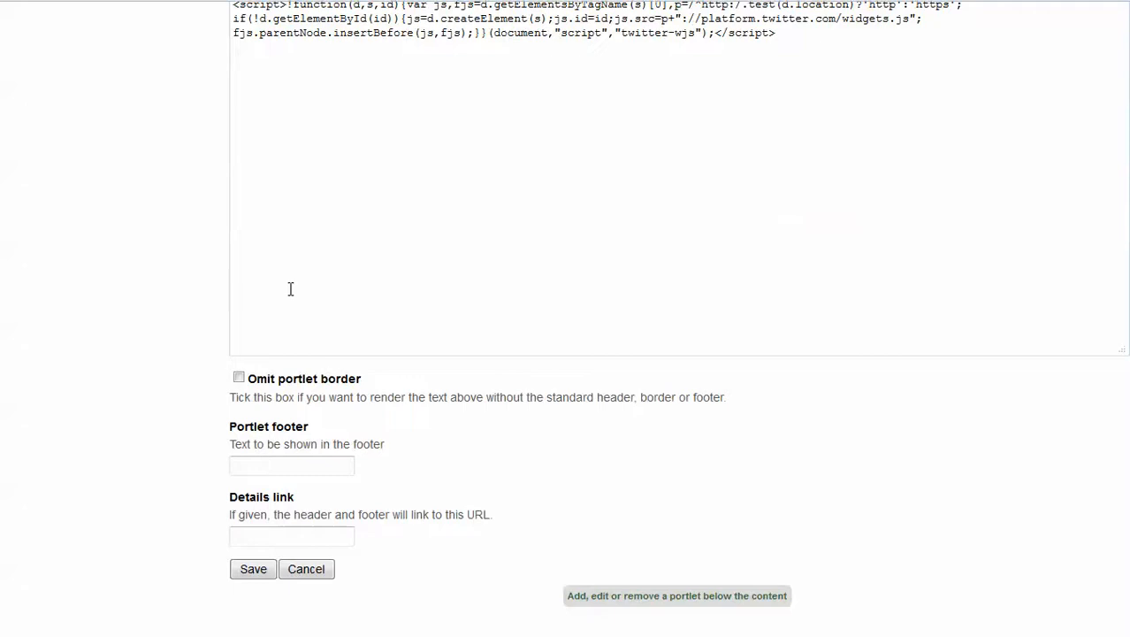
left_click(238, 379)
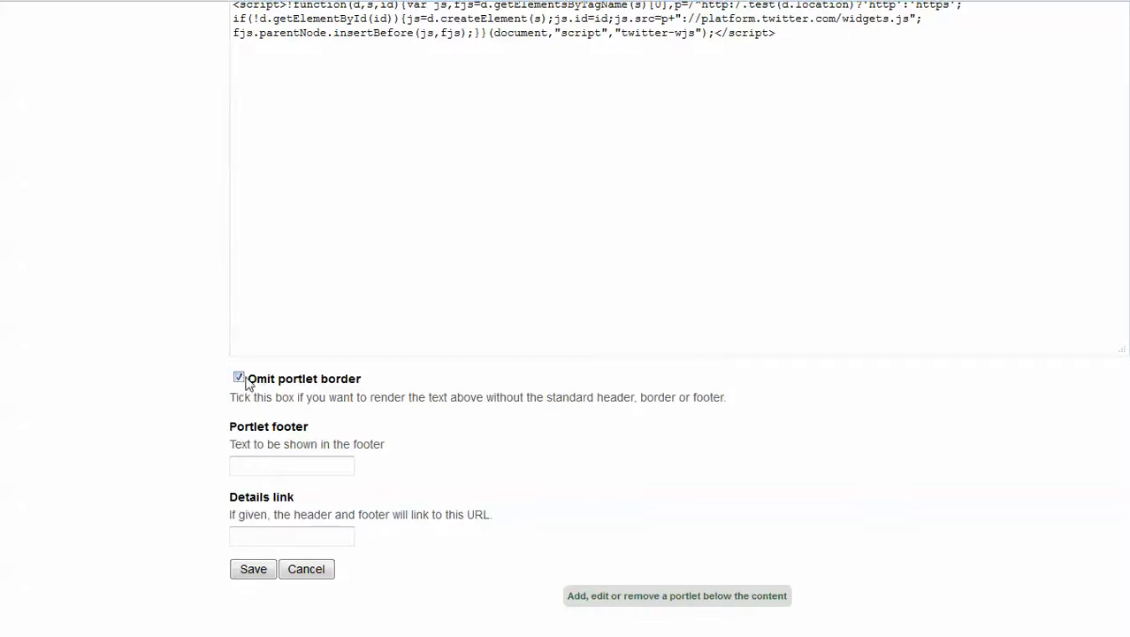
left_click(255, 570)
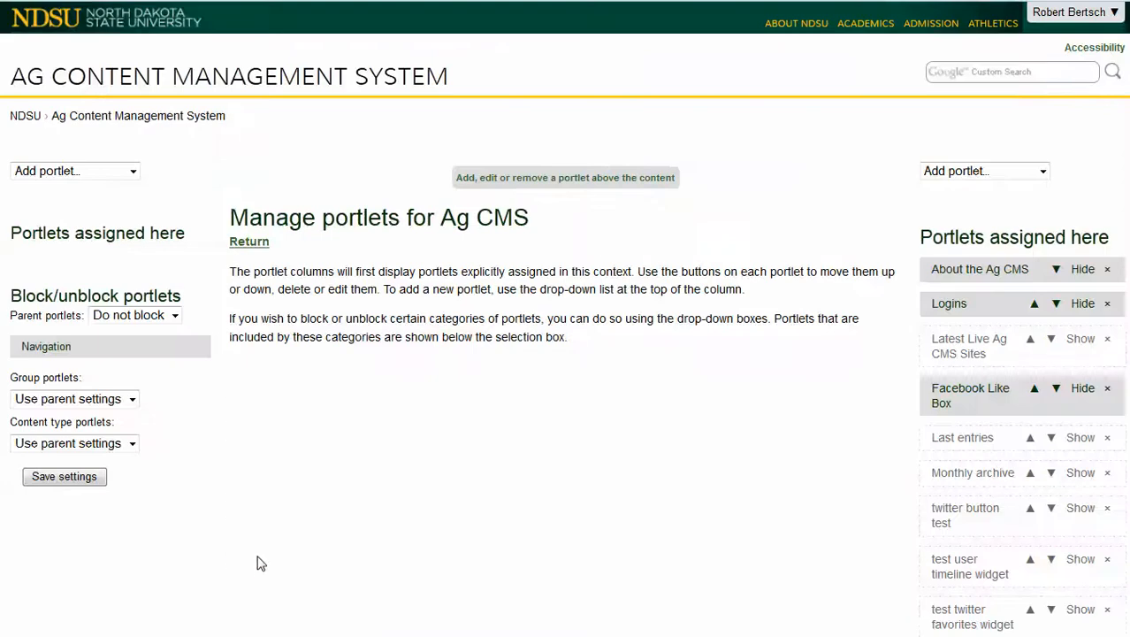
Step: Return to the Ag CMS page and examine the Tweets timeline portlet in the right column
left_click(254, 250)
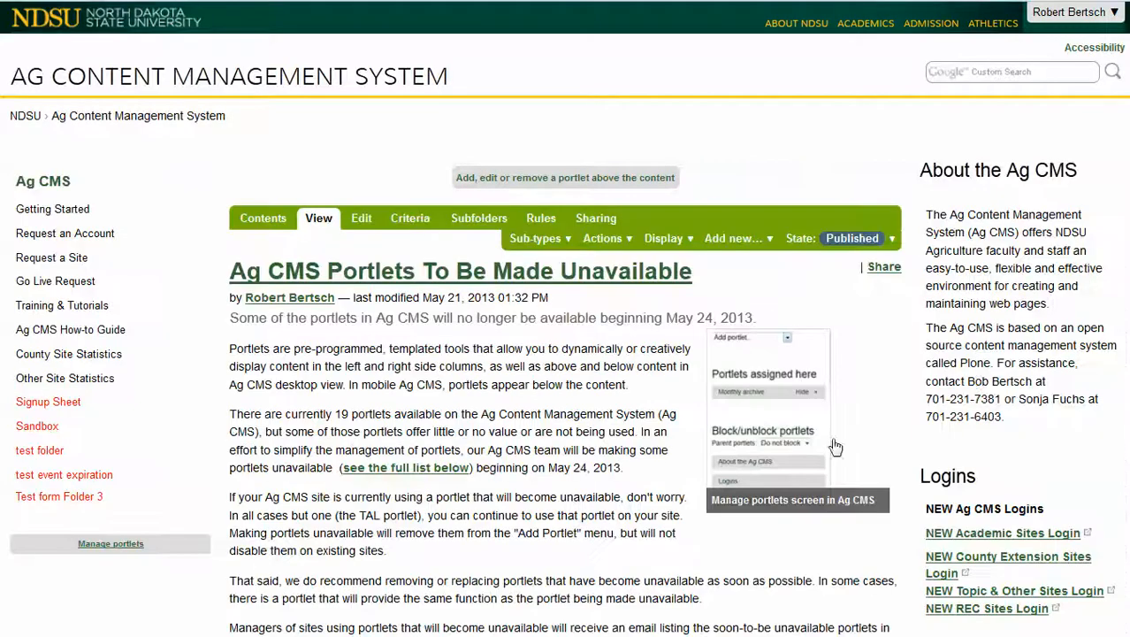
scroll(977, 382, "down", 2)
scroll(972, 353, "down", 5)
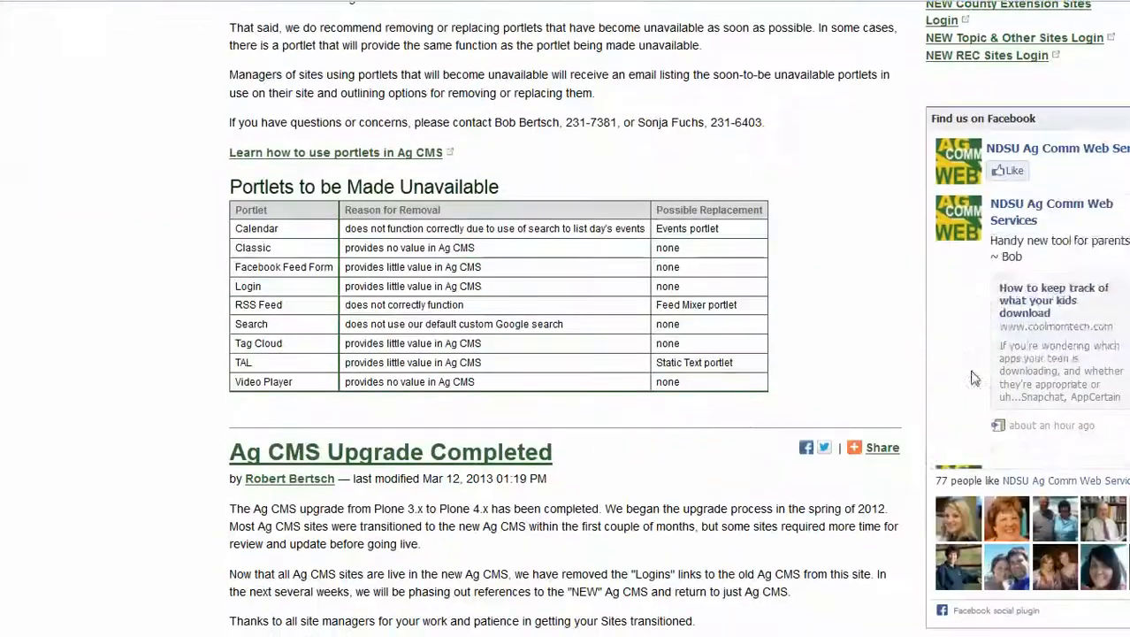
scroll(871, 350, "down", 2)
scroll(871, 350, "down", 7)
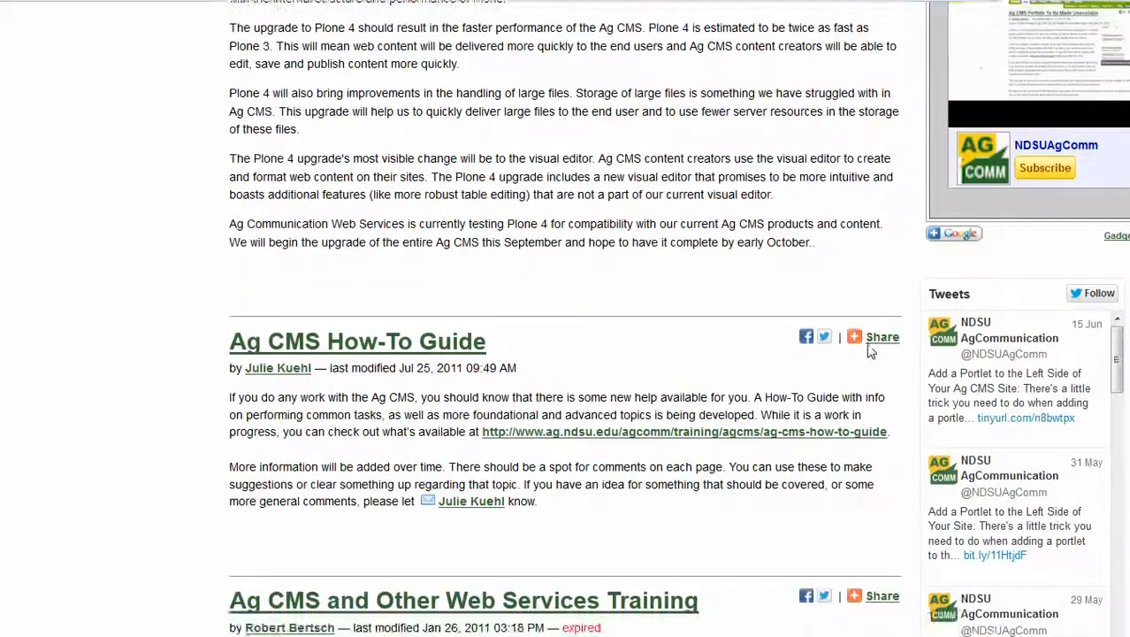
scroll(871, 353, "down", 3)
scroll(871, 355, "down", 2)
scroll(872, 355, "up", 1)
mouse_move(956, 326)
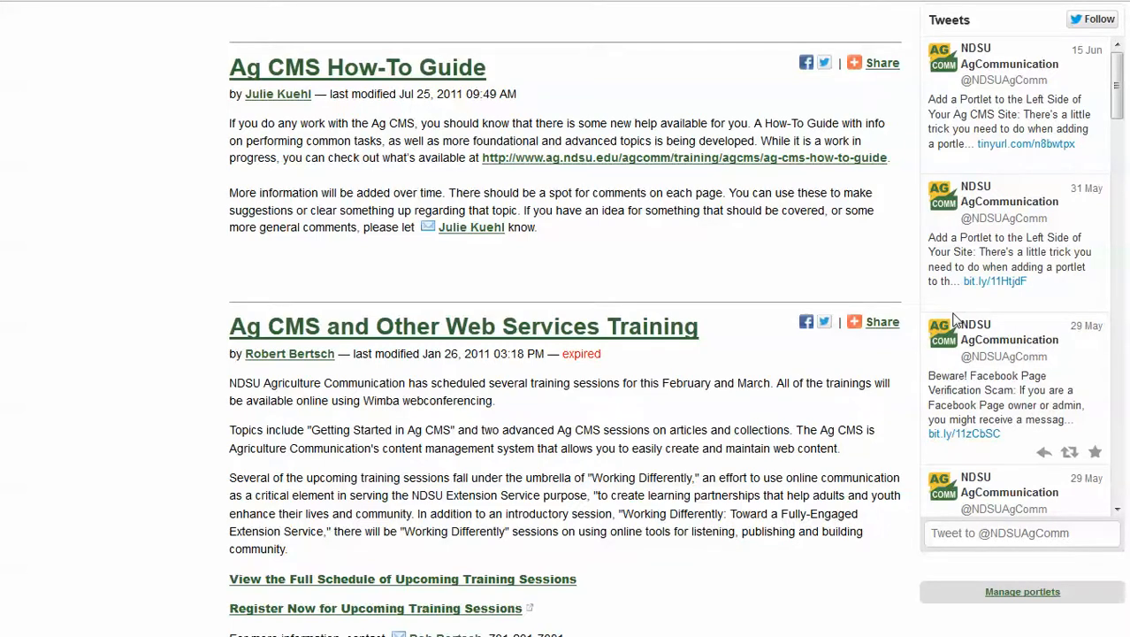
scroll(1072, 231, "up", 1)
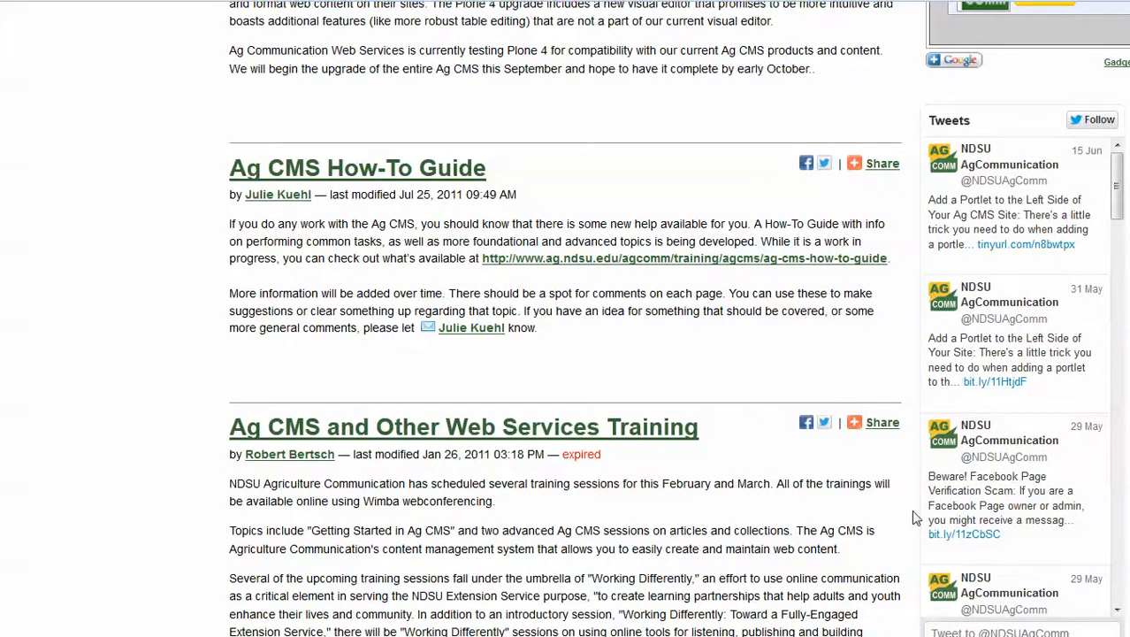
scroll(982, 530, "down", 1)
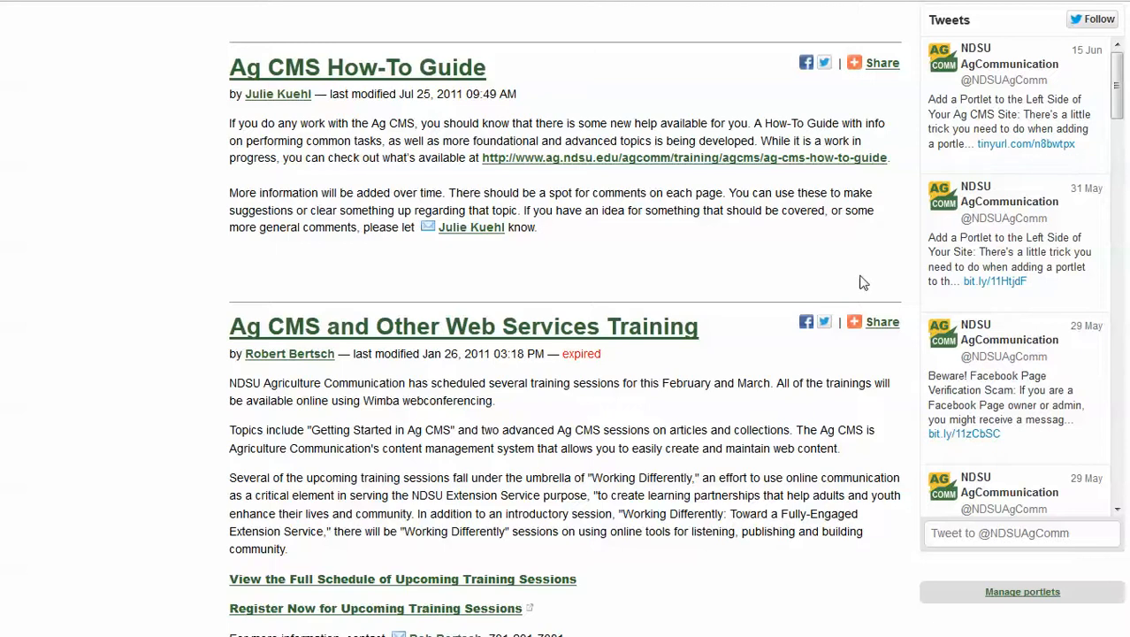
scroll(851, 281, "up", 2)
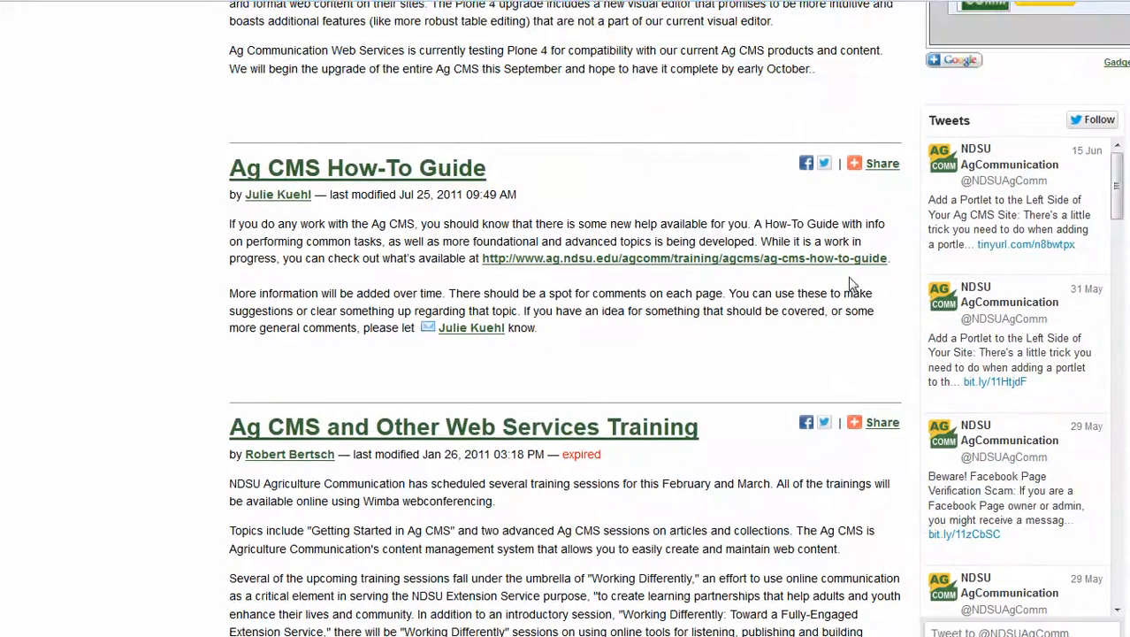